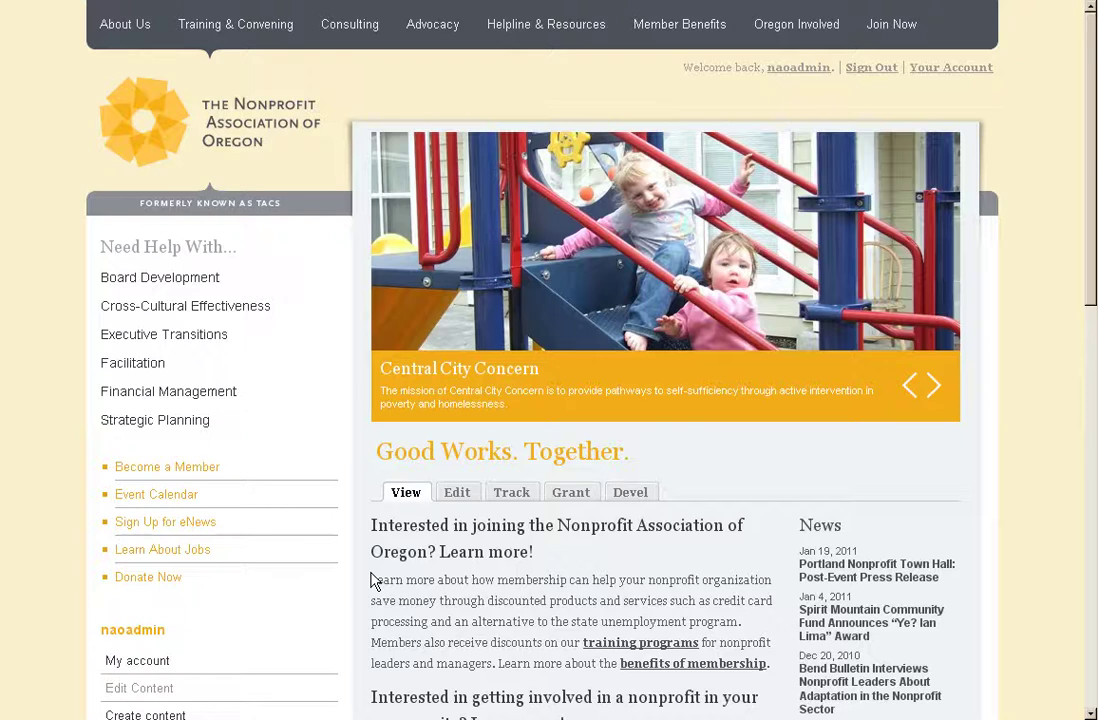
Scroll down the home page, highlight text in the News block, then clear the highlight
mouse_move(566, 247)
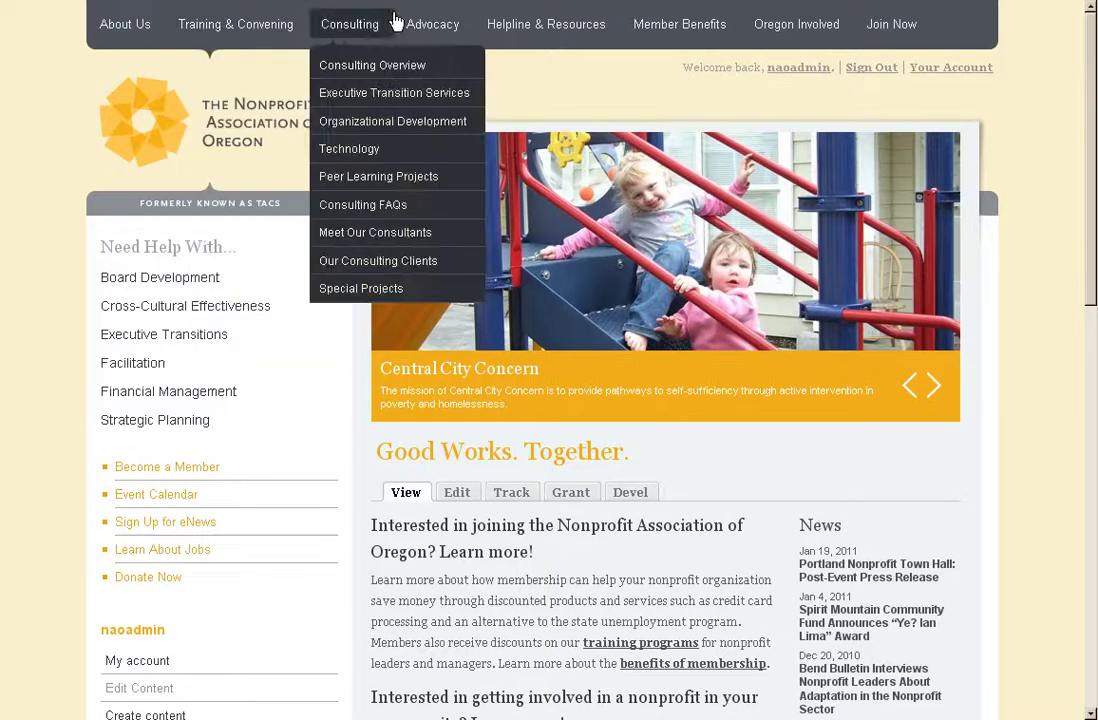
mouse_move(590, 22)
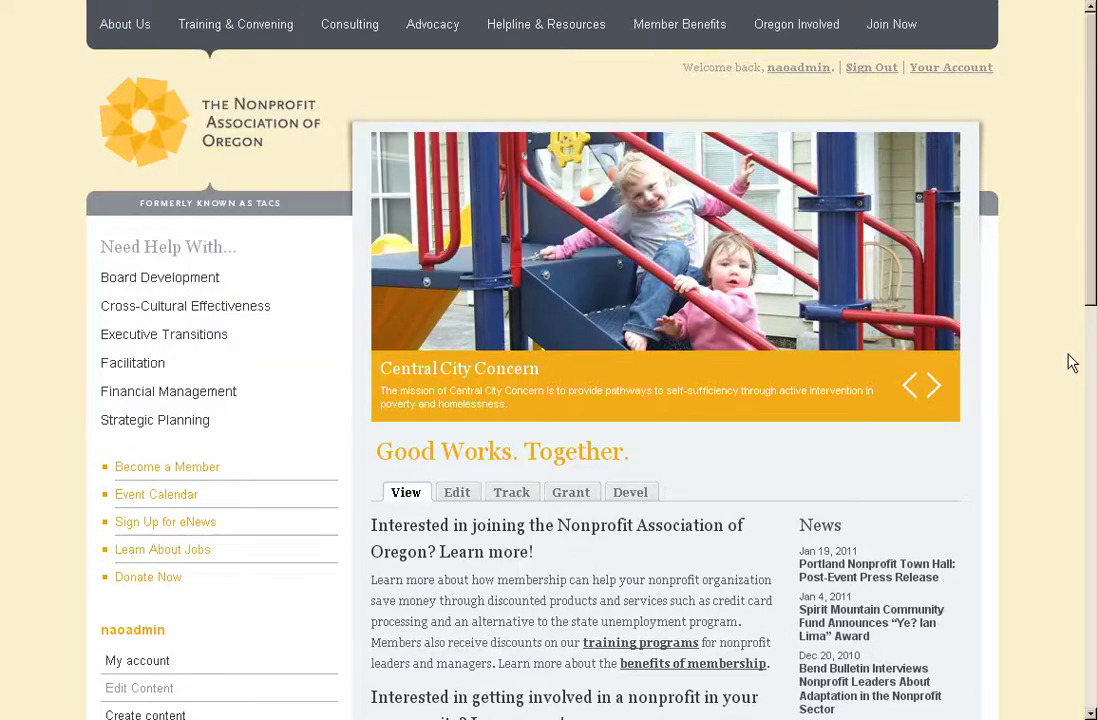
scroll(1088, 336, down, 1)
scroll(1088, 336, down, 4)
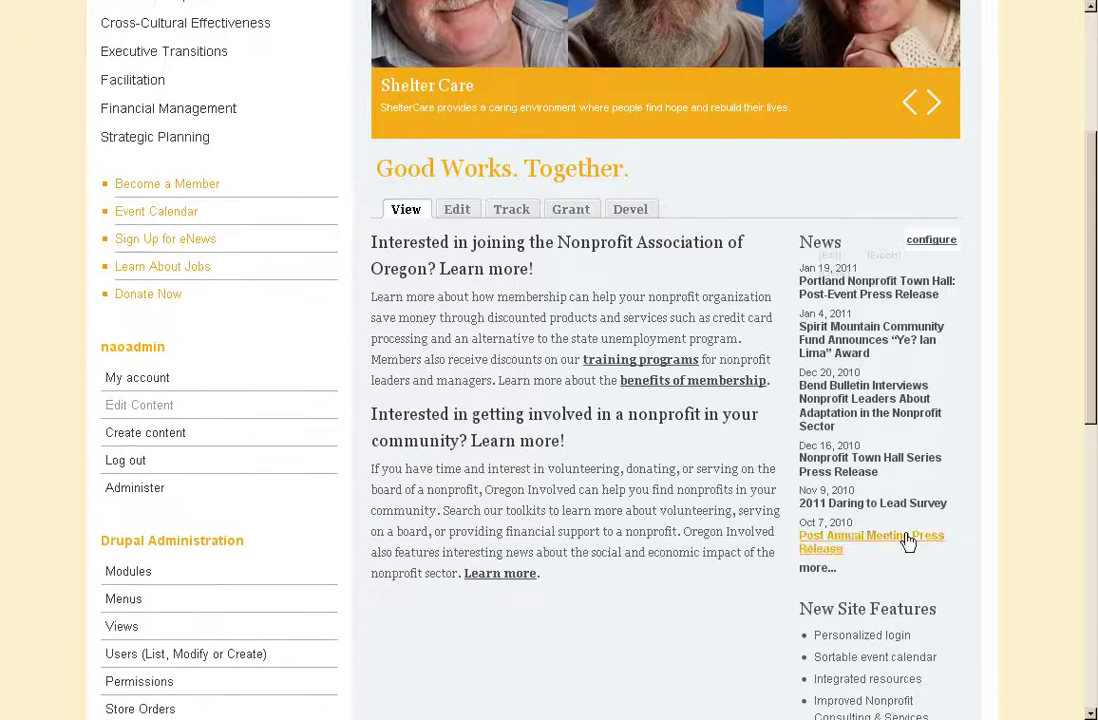
drag(897, 583, 810, 240)
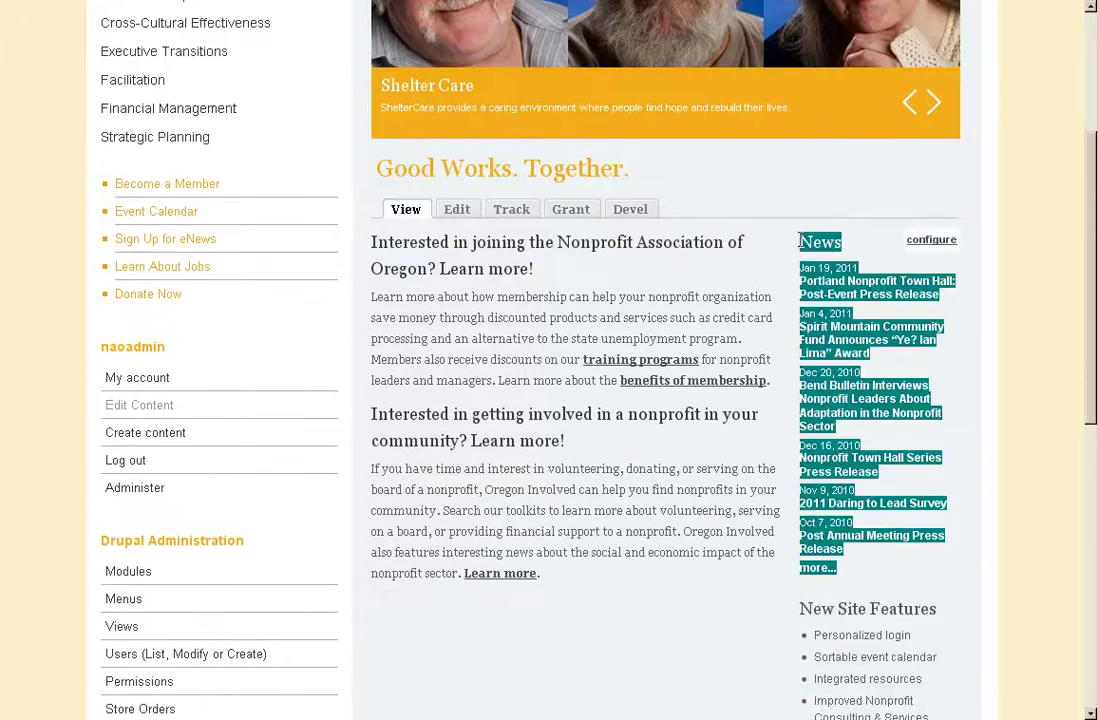
click(767, 265)
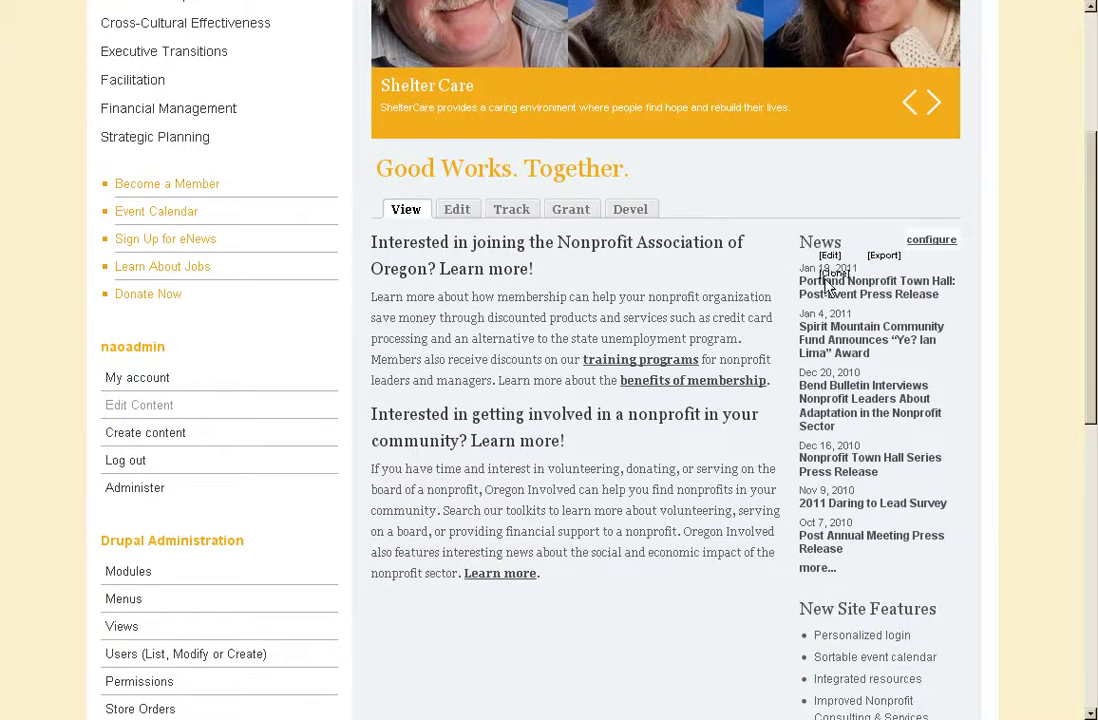
Go to the Event Calendar page from the left sidebar menu
scroll(657, 400, up, 4)
mouse_move(226, 438)
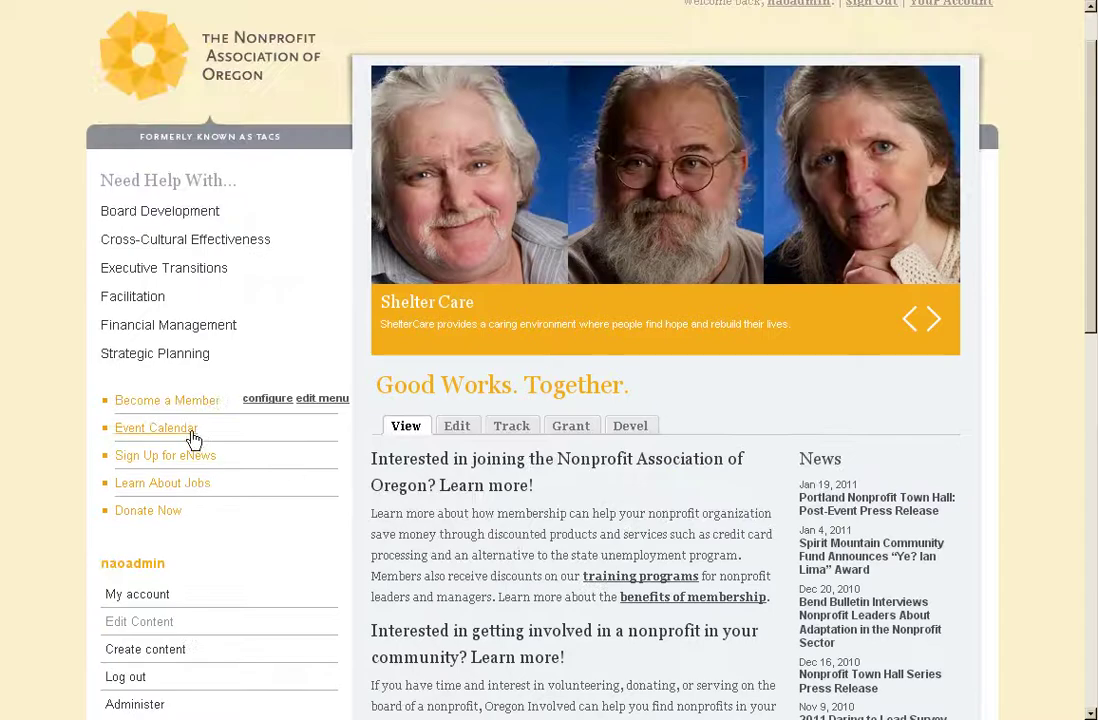
click(184, 438)
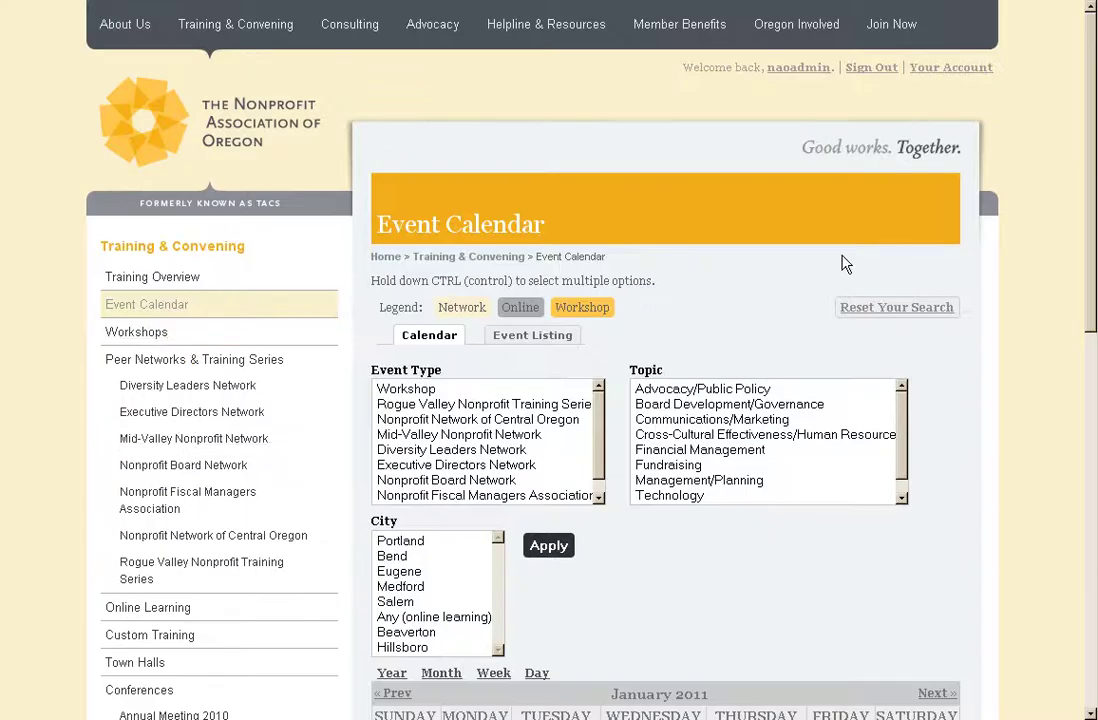
Review the January 2011 calendar and its Network, Online and Workshop legend, then switch to Event Listing
drag(1087, 246, 1073, 559)
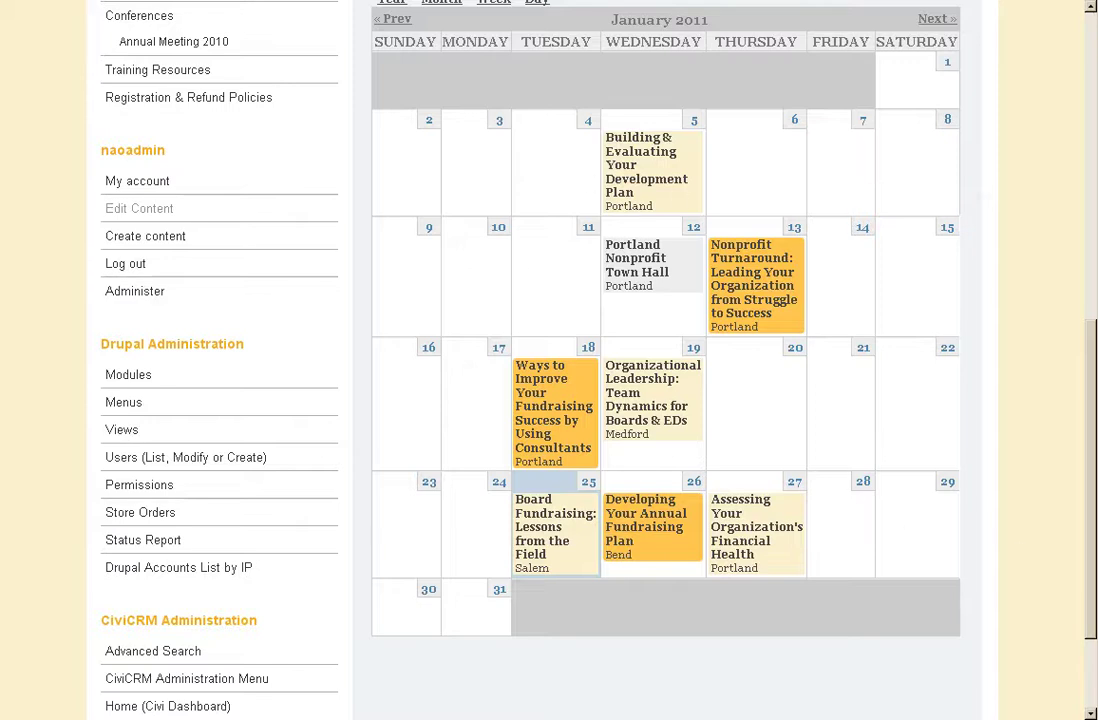
scroll(1090, 470, up, 3)
scroll(1090, 470, up, 8)
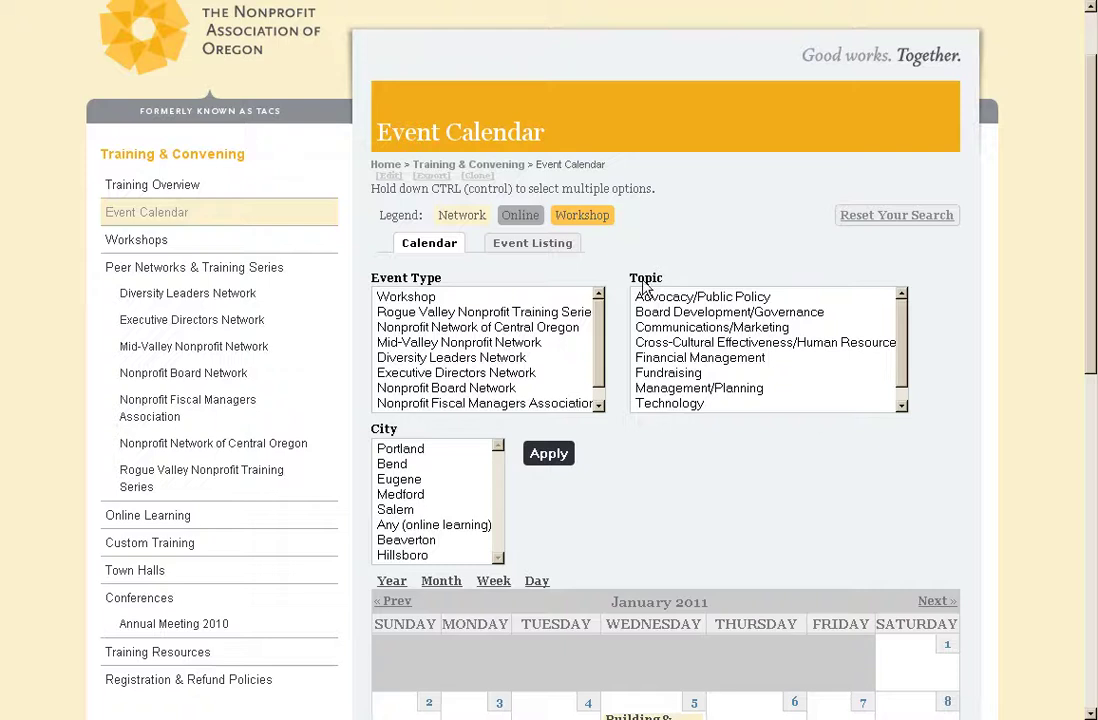
drag(436, 214, 612, 214)
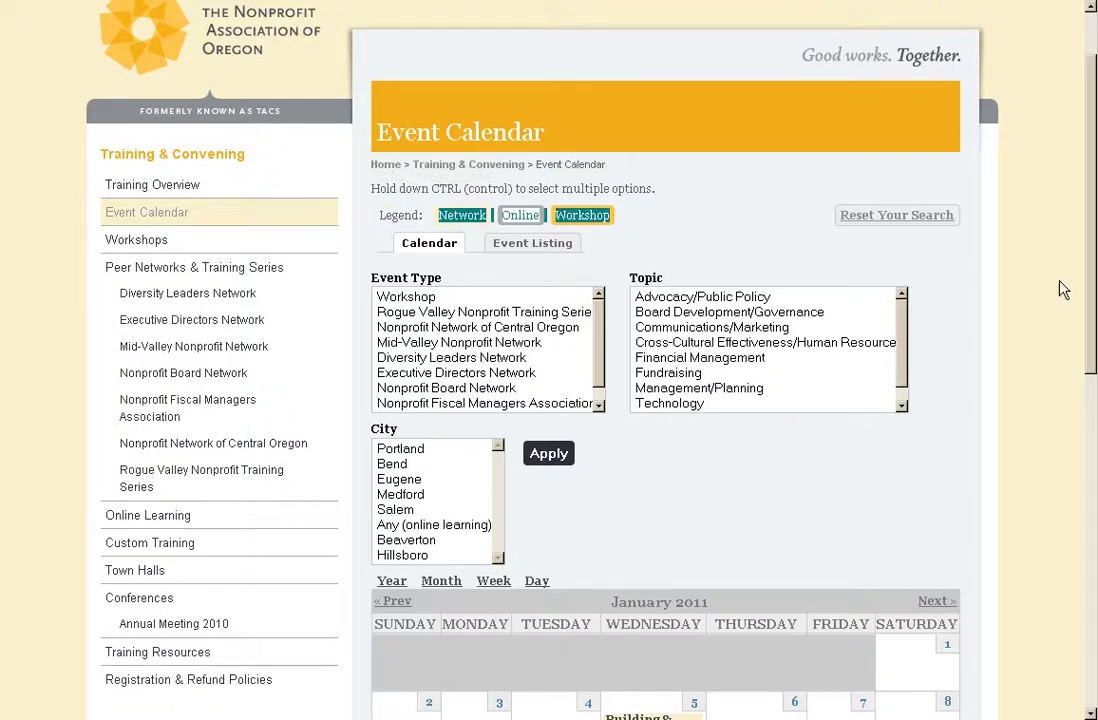
drag(1091, 250, 1090, 297)
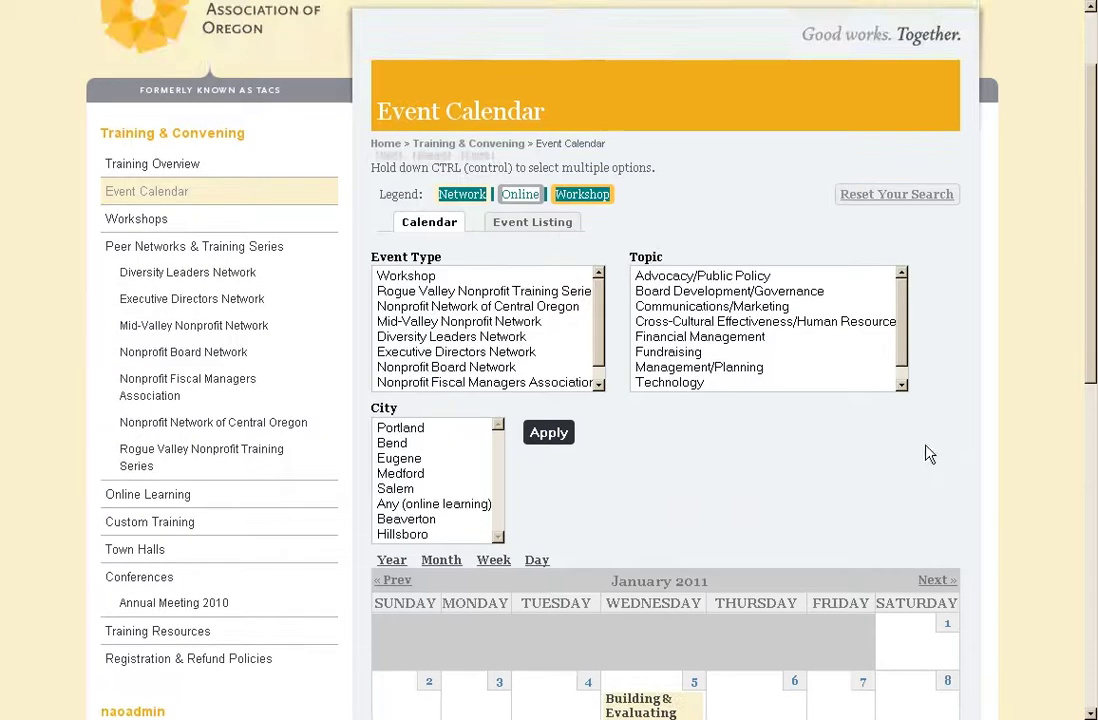
click(924, 453)
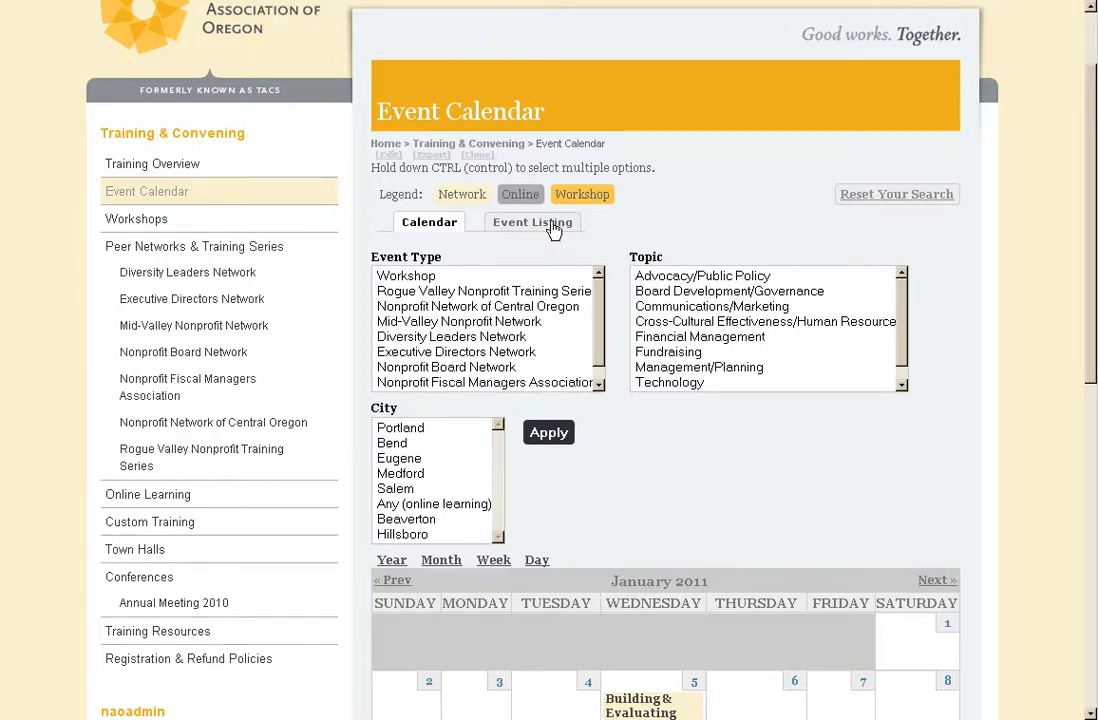
click(554, 226)
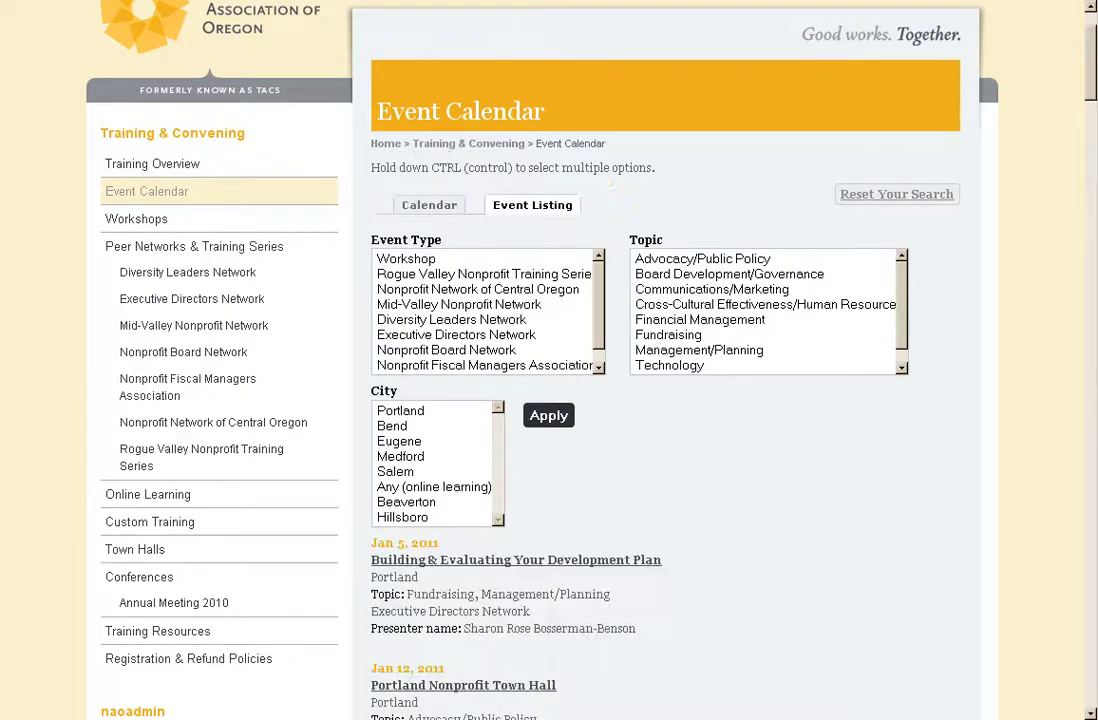
mouse_move(1088, 72)
mouse_down()
mouse_move(1059, 399)
mouse_move(1080, 66)
mouse_up()
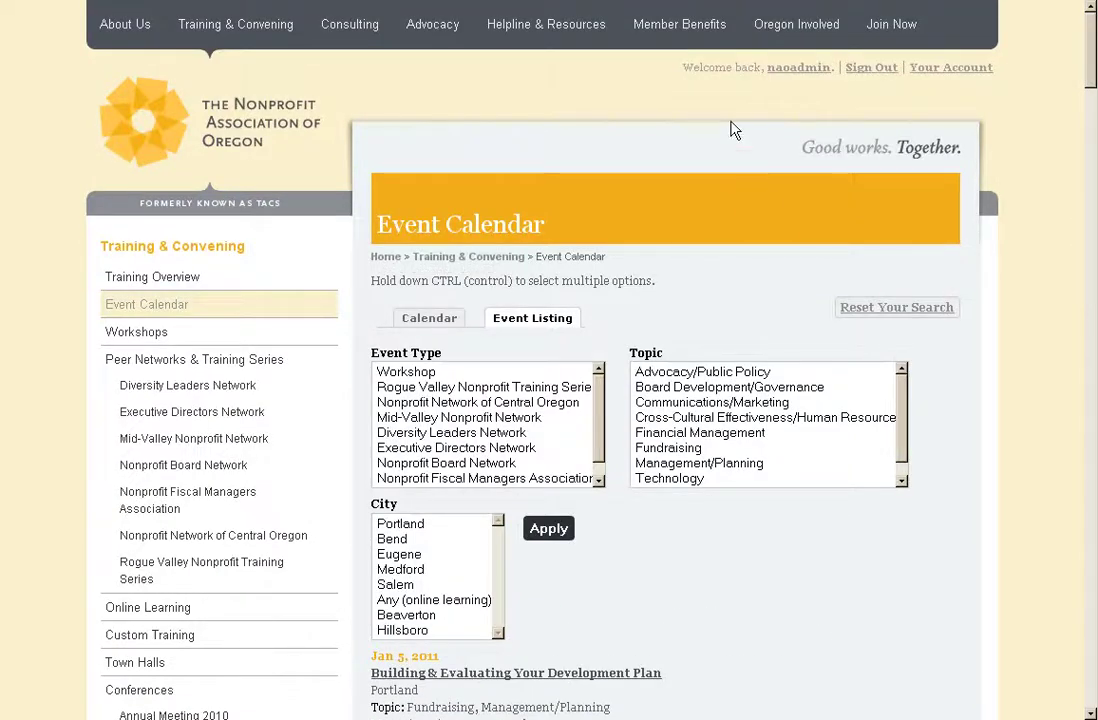
From How to Join, open the Nonprofit Membership application and scroll to its $35–$400 levels
mouse_move(680, 24)
click(663, 261)
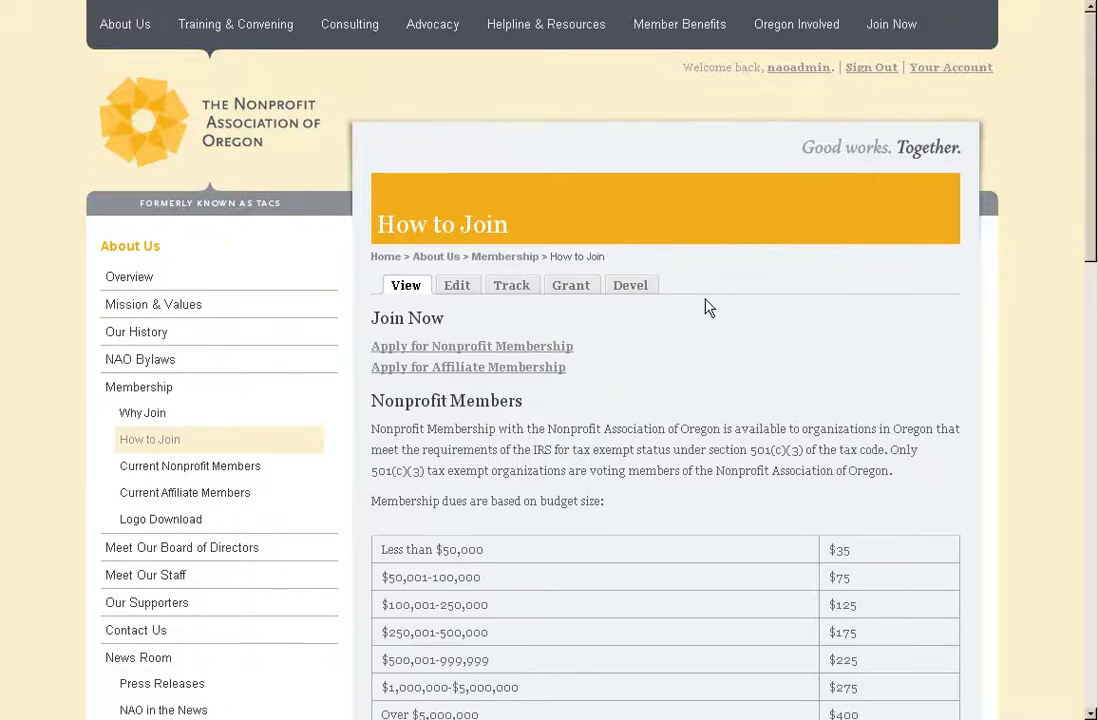
click(559, 349)
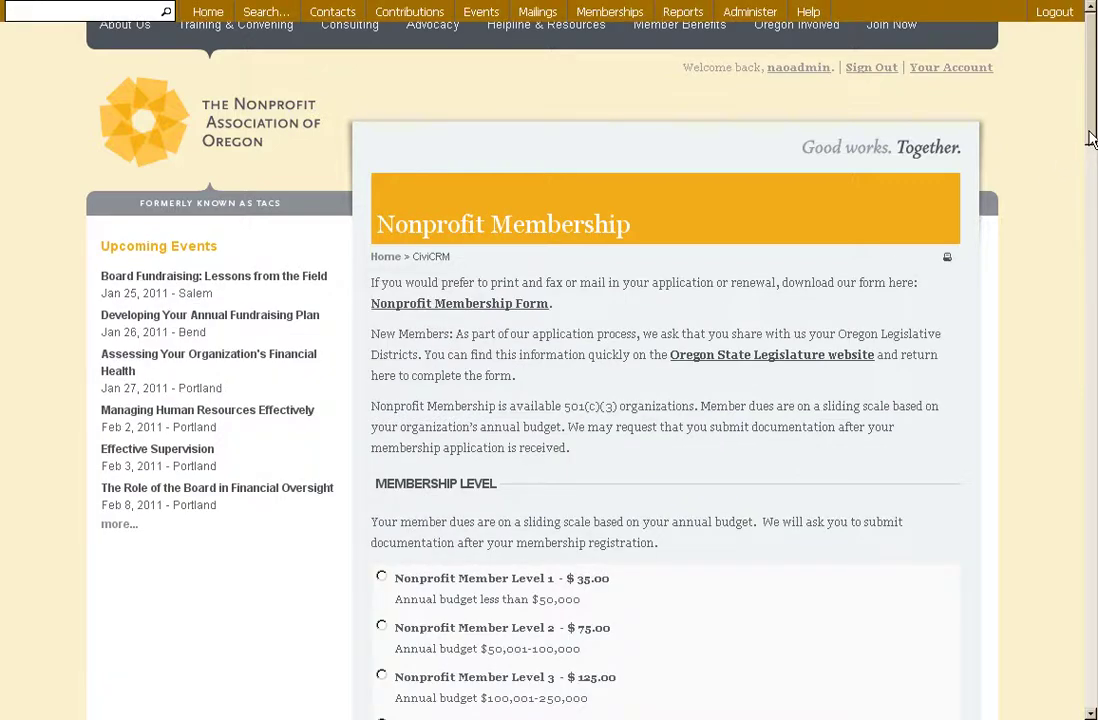
drag(1092, 138, 1081, 225)
drag(637, 421, 383, 114)
click(693, 271)
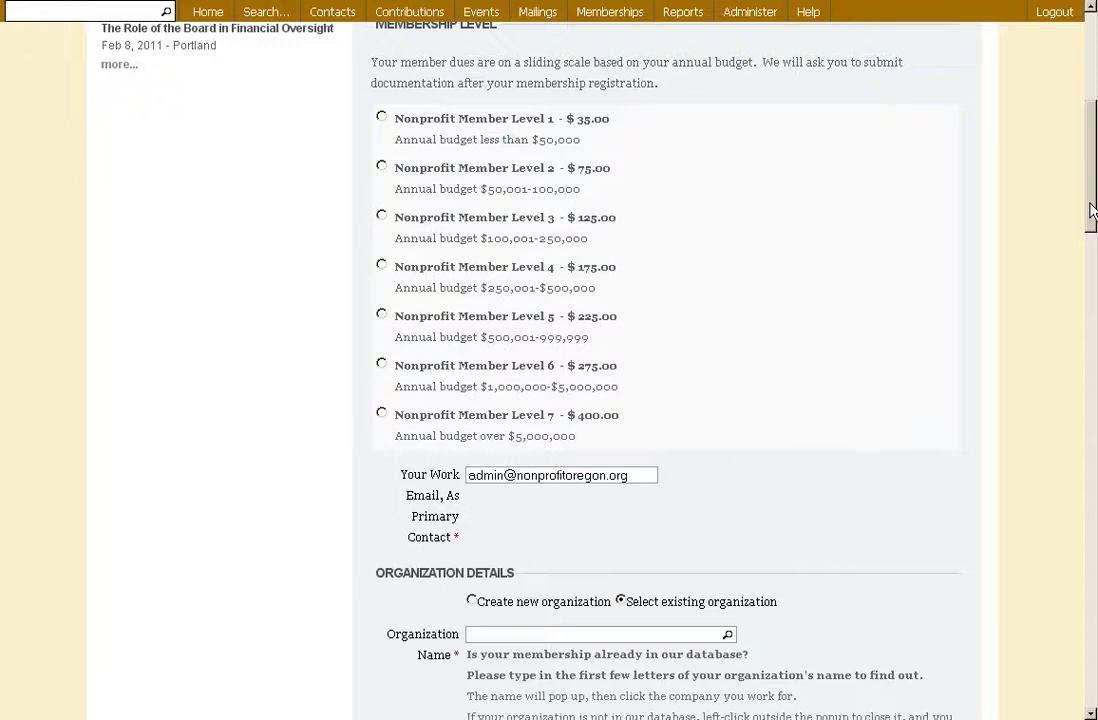
drag(1092, 210, 1073, 280)
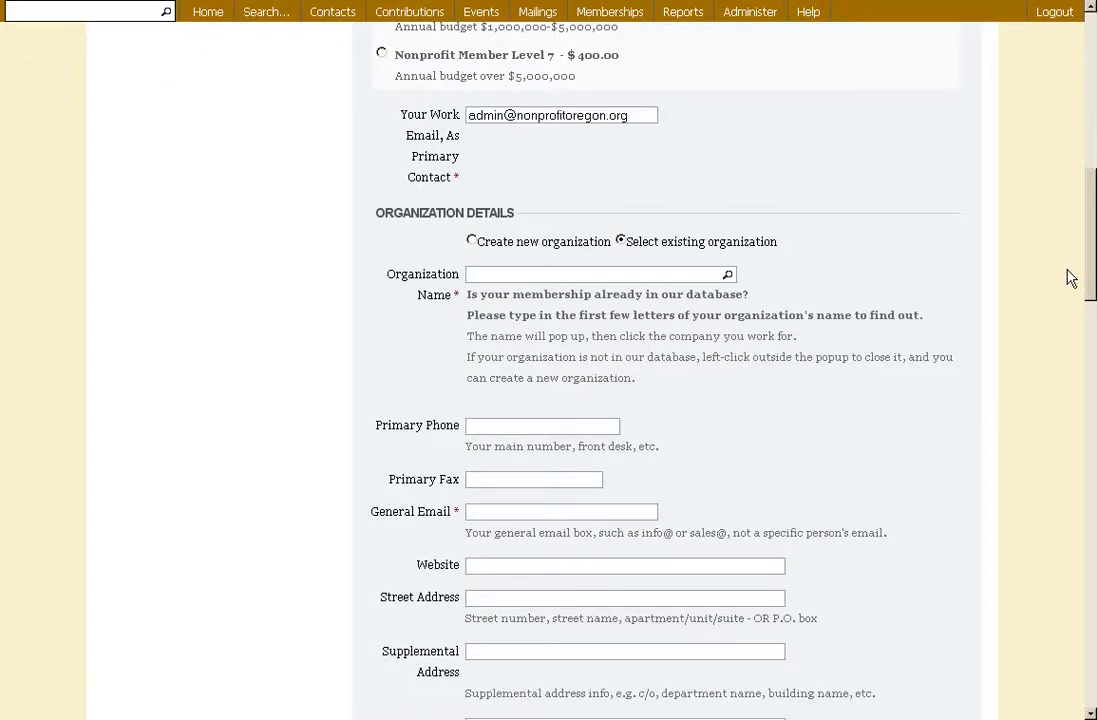
drag(1070, 278, 1054, 409)
drag(460, 145, 332, 90)
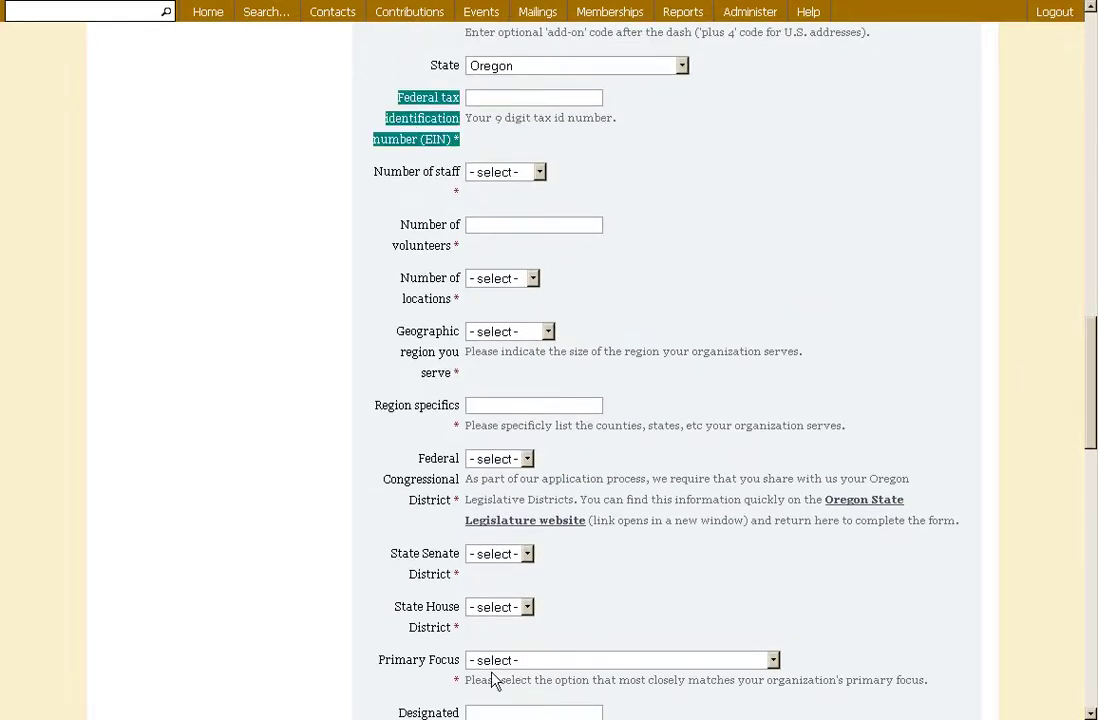
click(1091, 448)
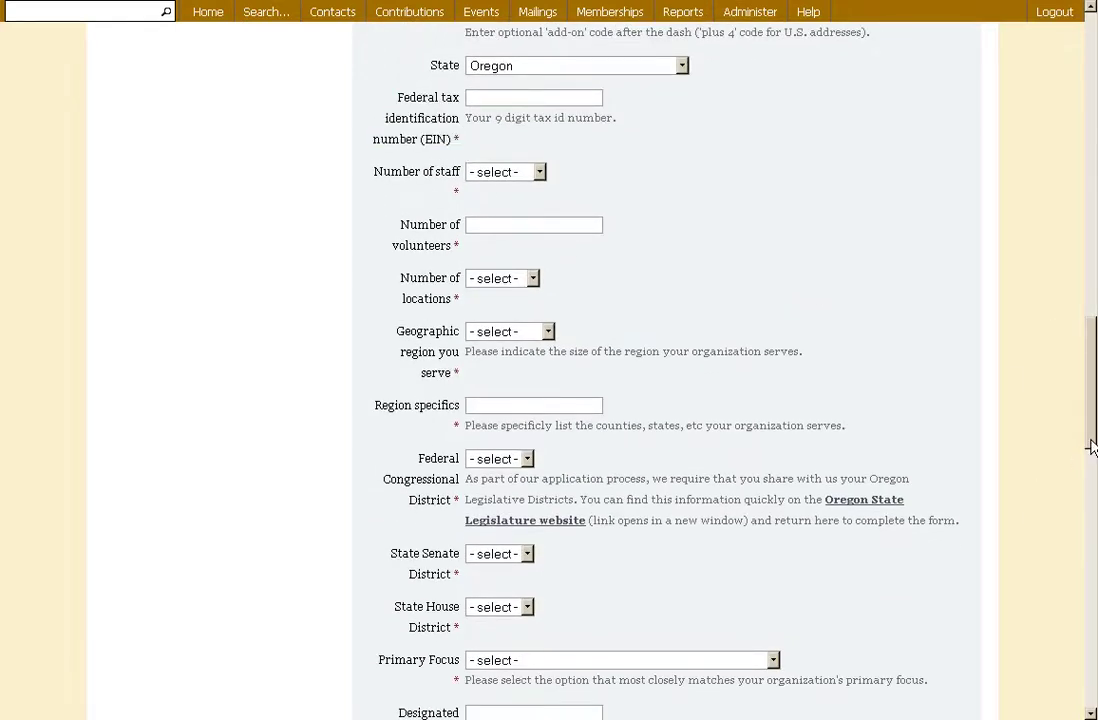
drag(1091, 448, 1089, 290)
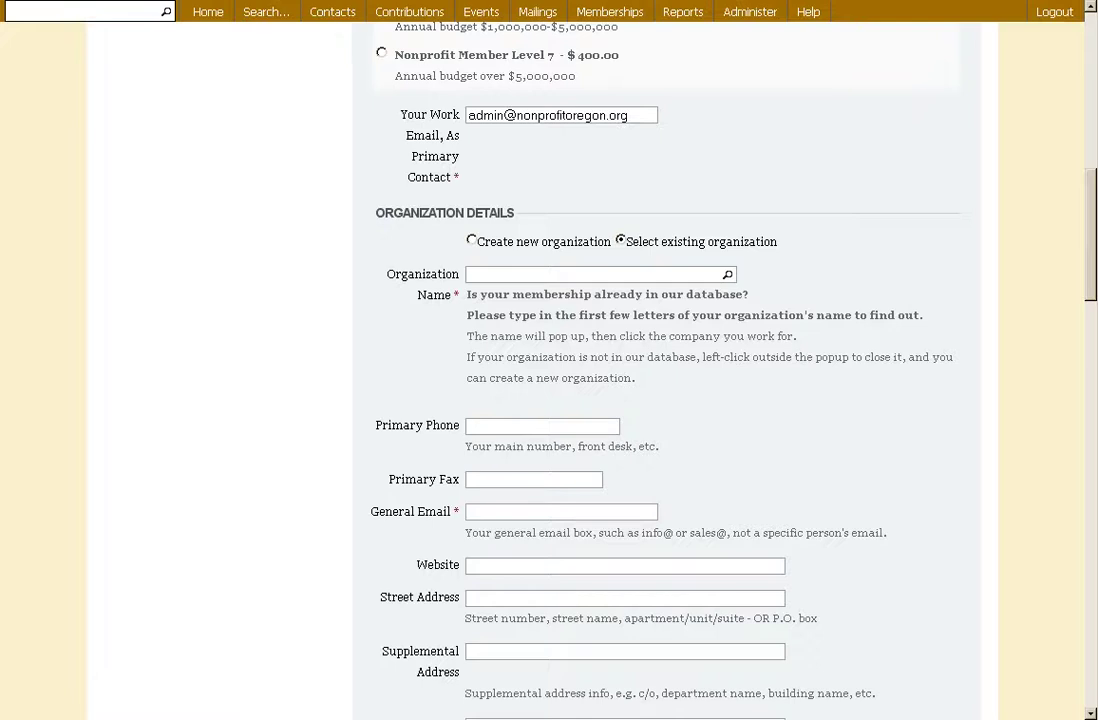
scroll(973, 350, up, 3)
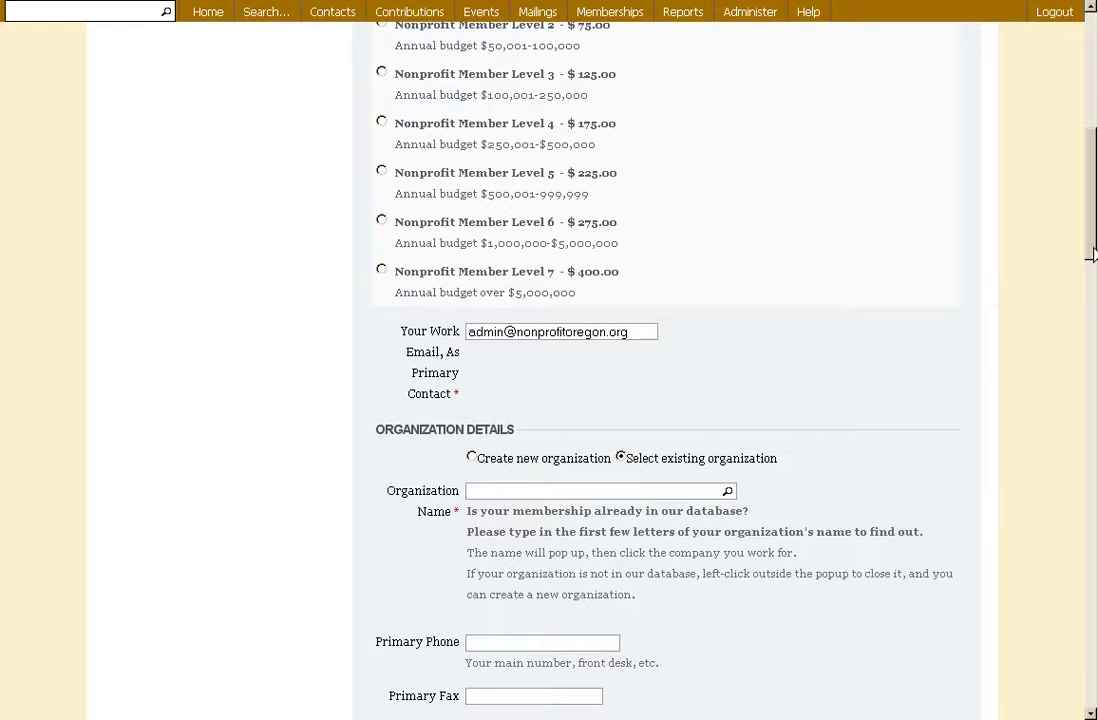
drag(1092, 254, 1037, 678)
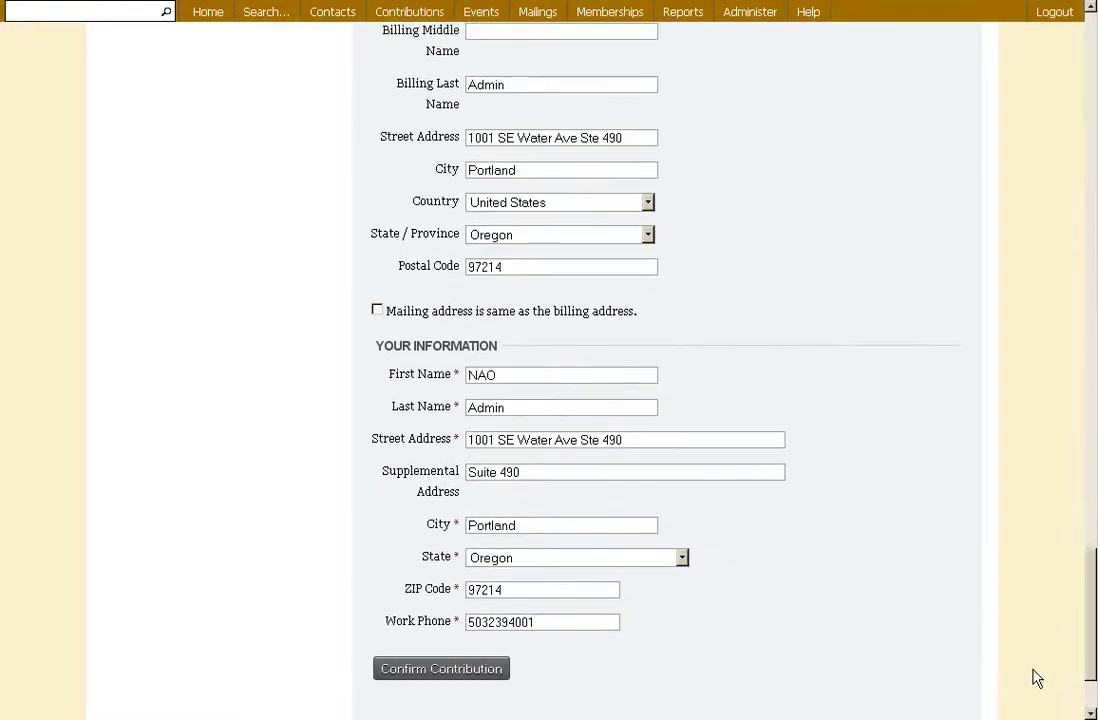
drag(666, 615, 378, 328)
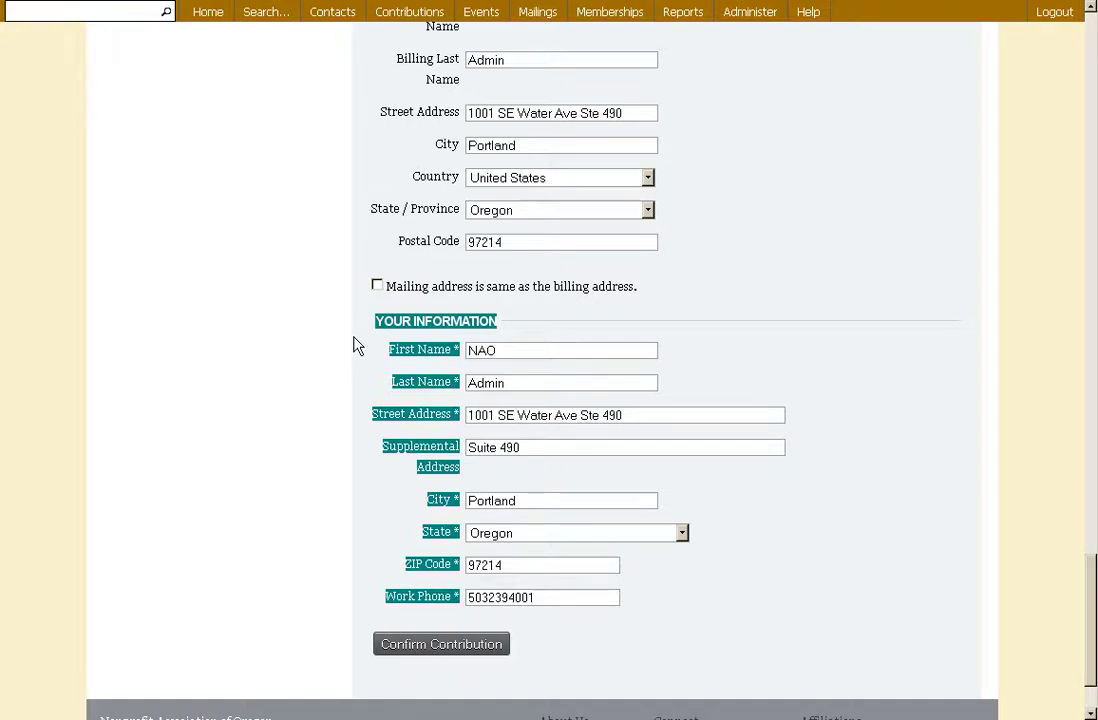
click(990, 549)
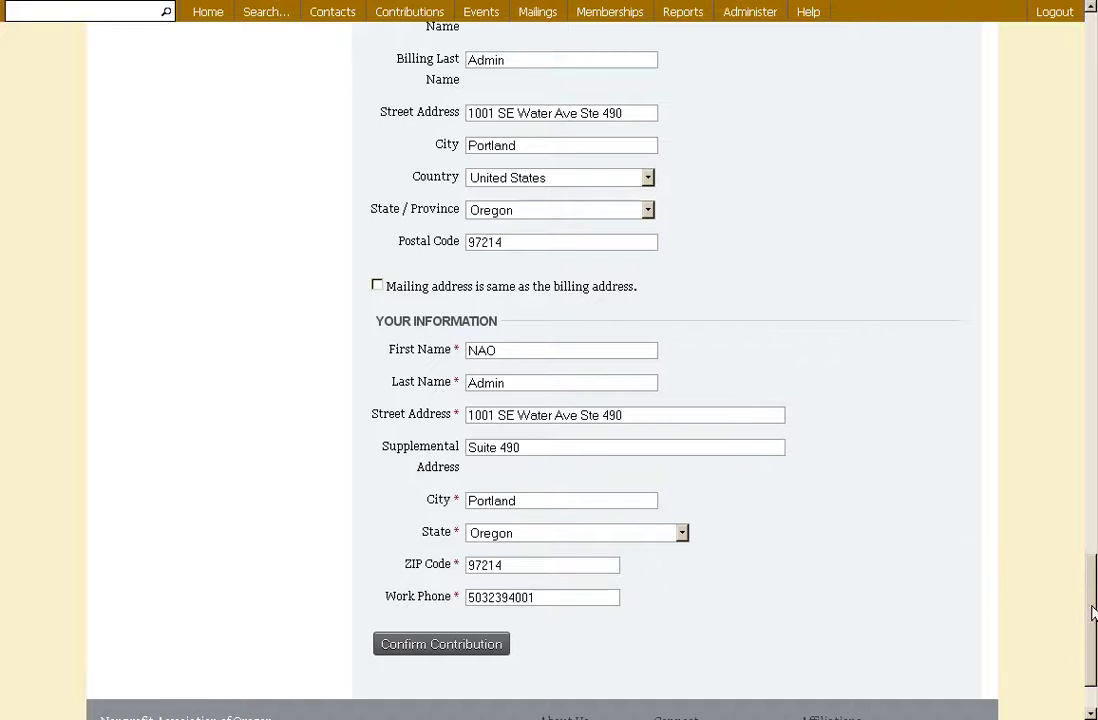
drag(1089, 607, 1090, 404)
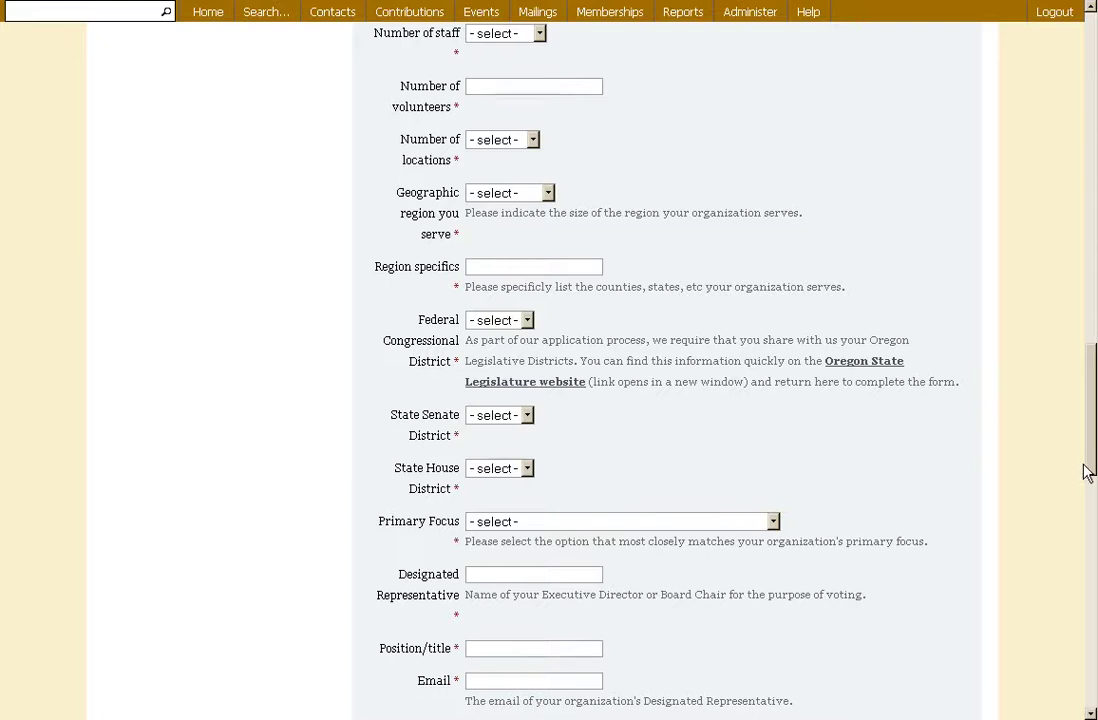
drag(1090, 468, 1091, 148)
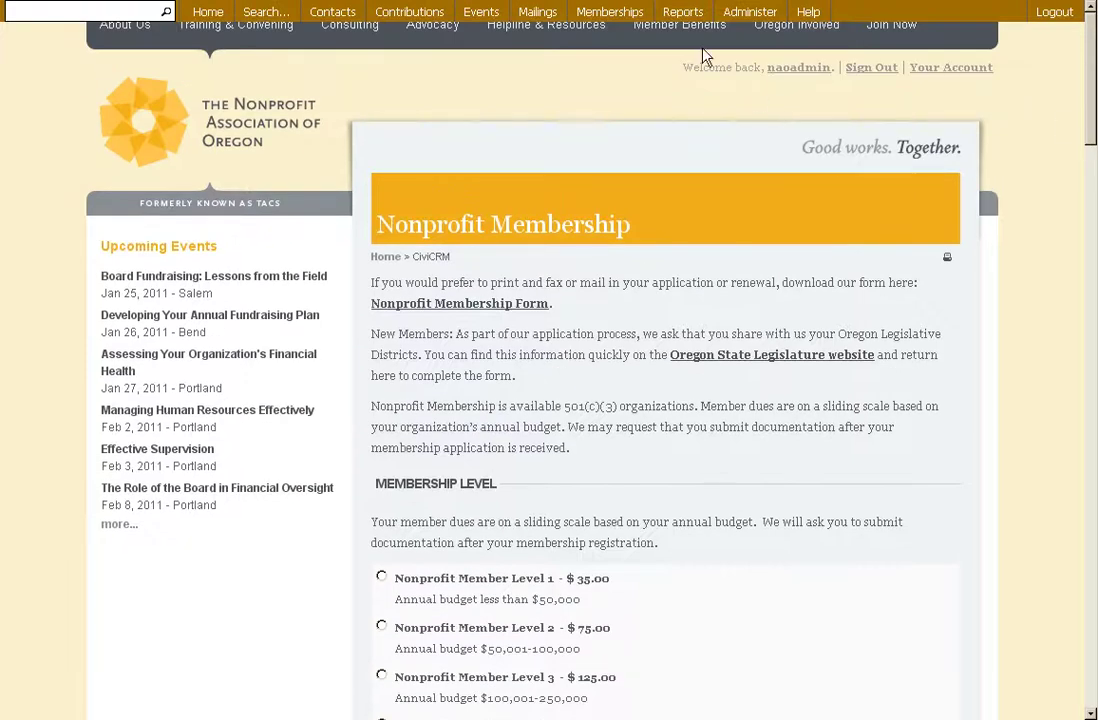
mouse_move(689, 40)
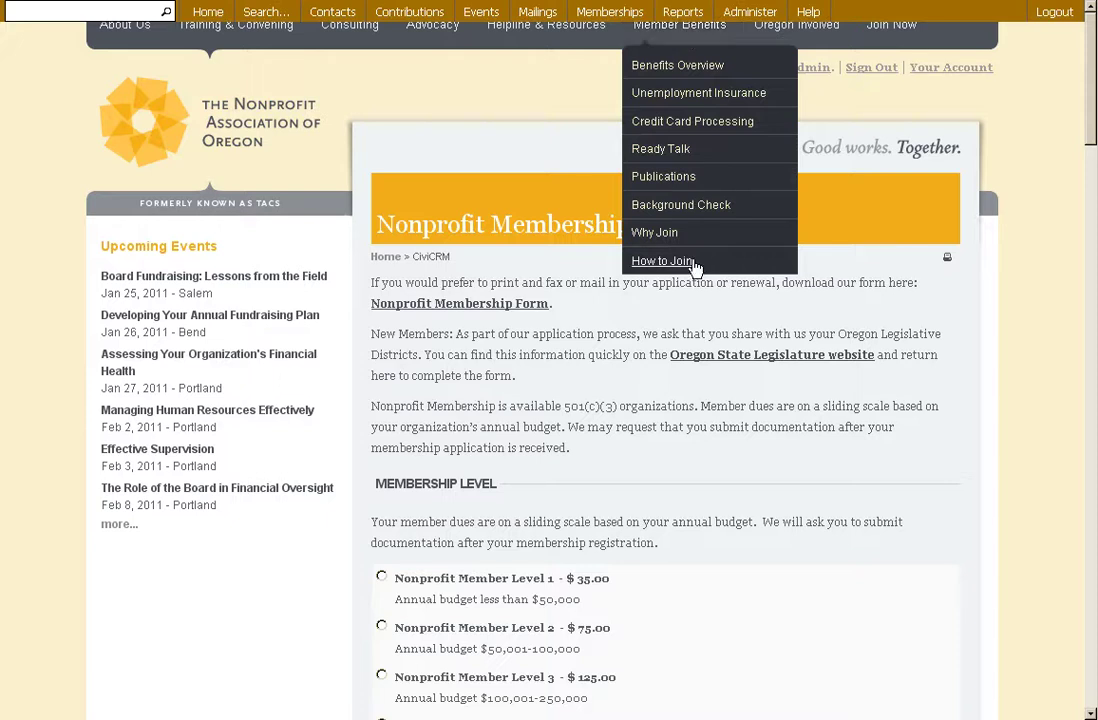
Open the Affiliate Membership application from How to Join and stop registering on behalf of an organization
click(662, 261)
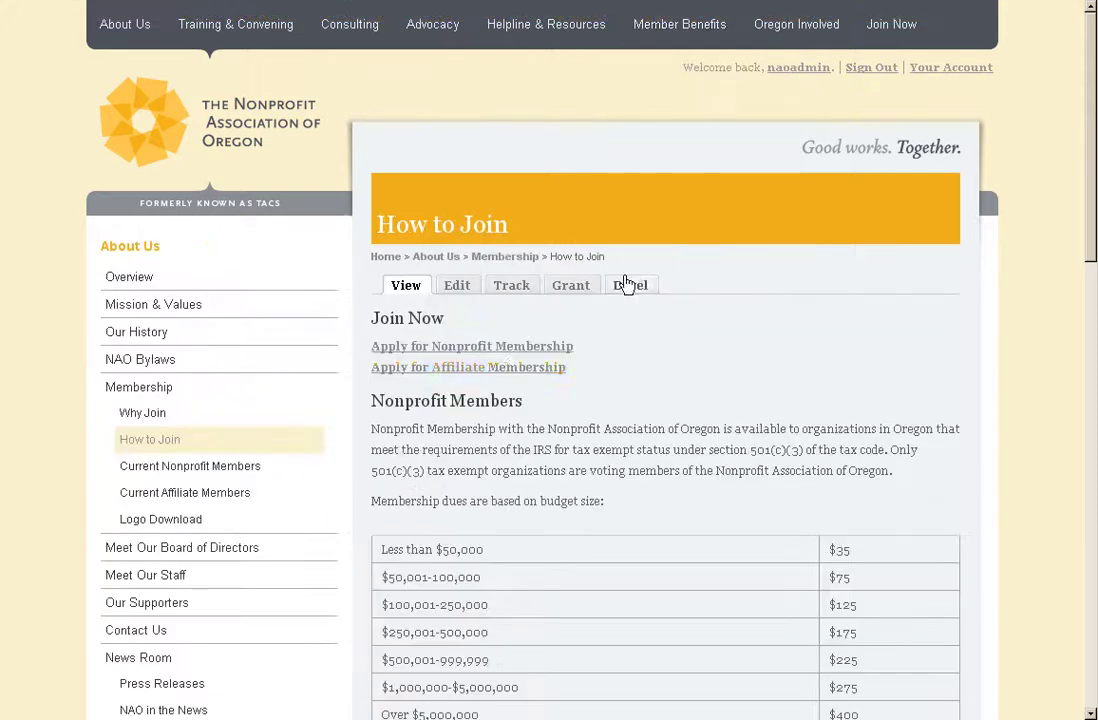
click(515, 369)
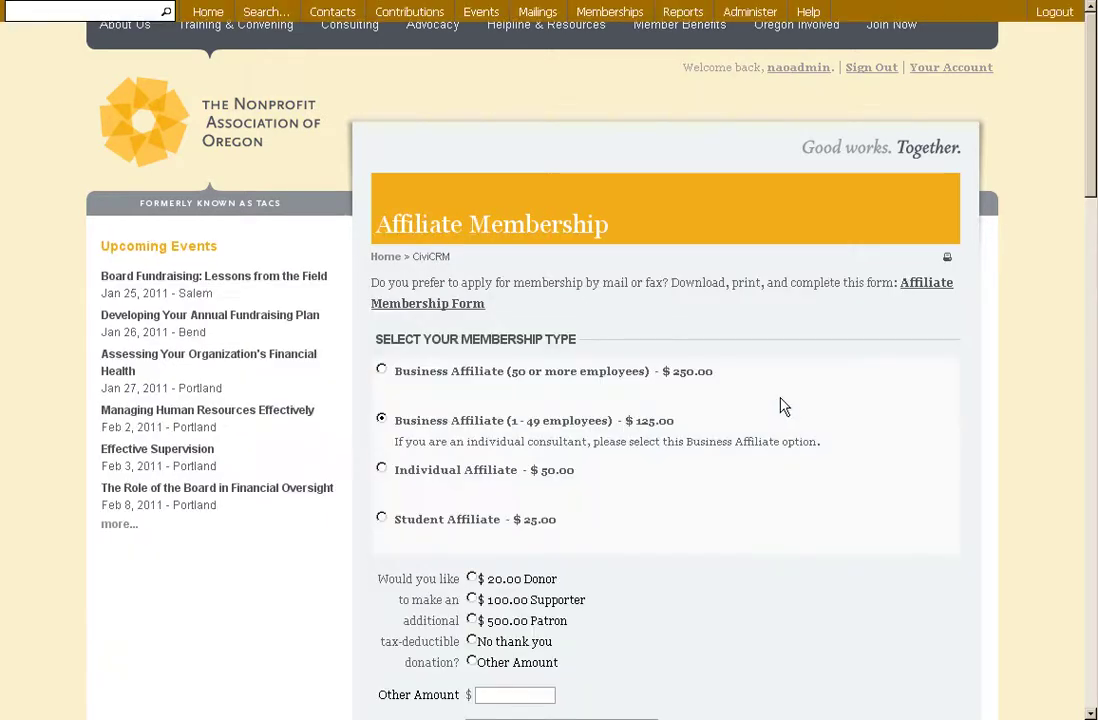
scroll(1064, 265, down, 3)
scroll(1064, 243, up, 2)
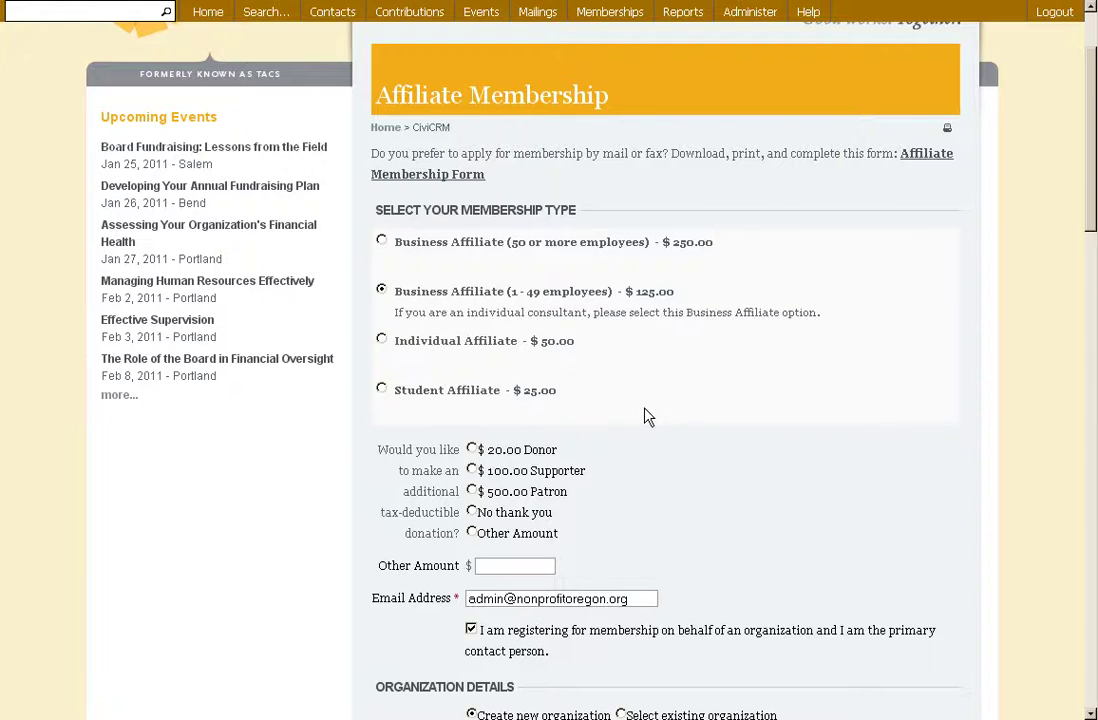
scroll(683, 437, down, 2)
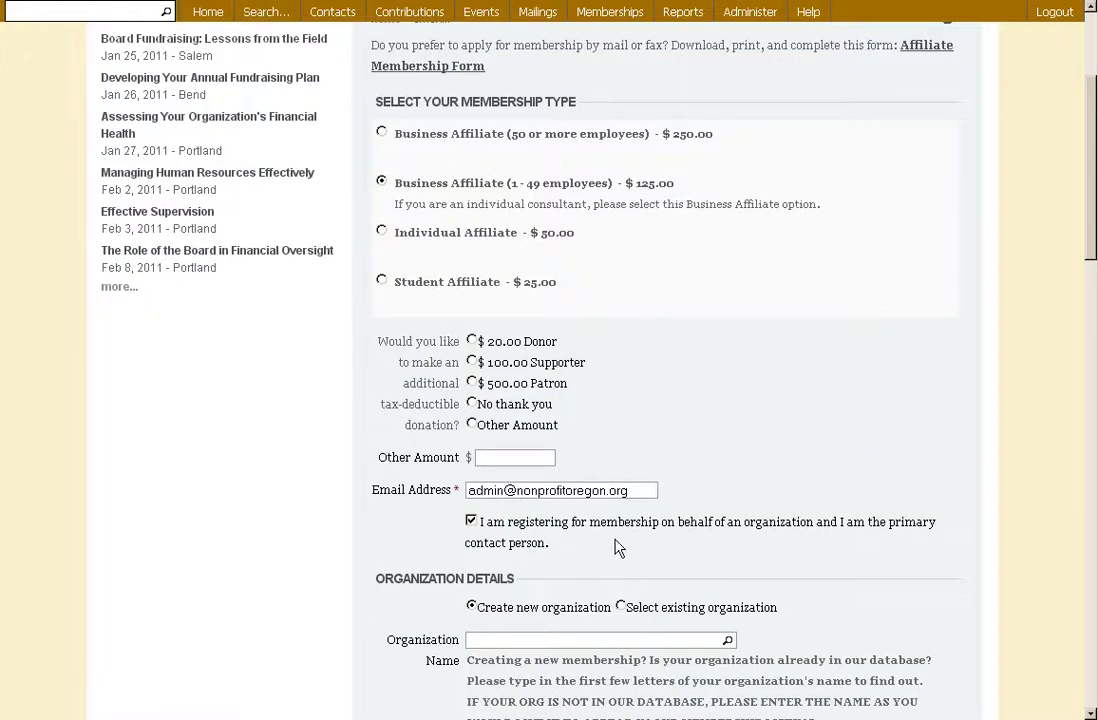
click(471, 522)
click(471, 522)
click(471, 522)
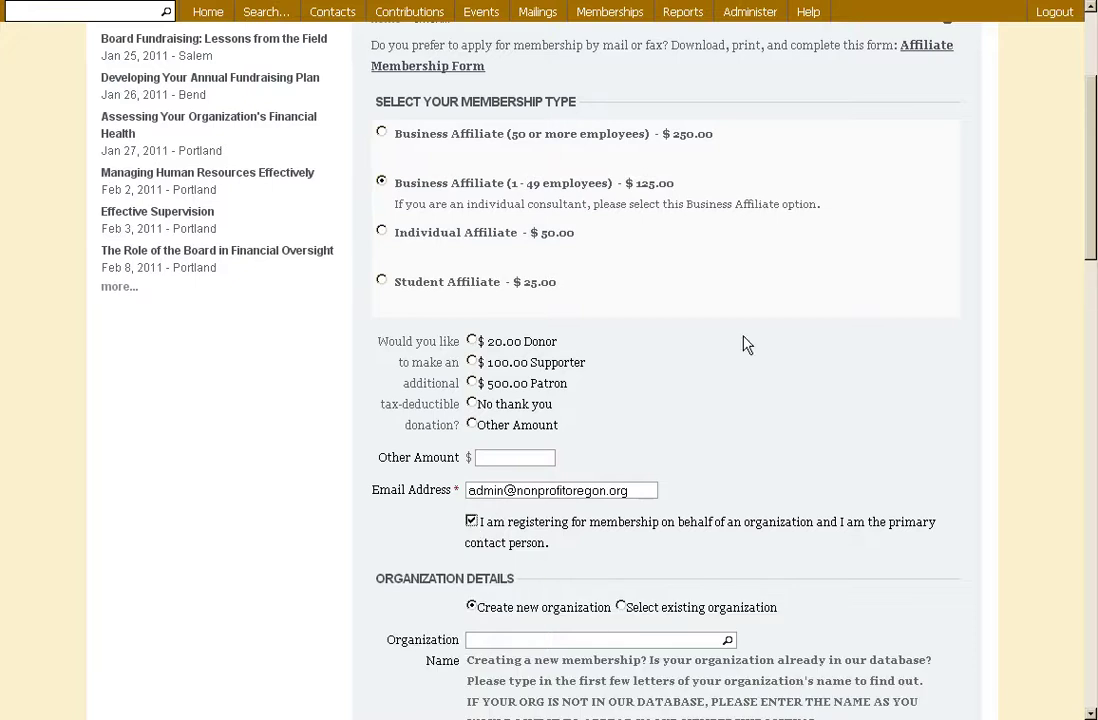
click(381, 232)
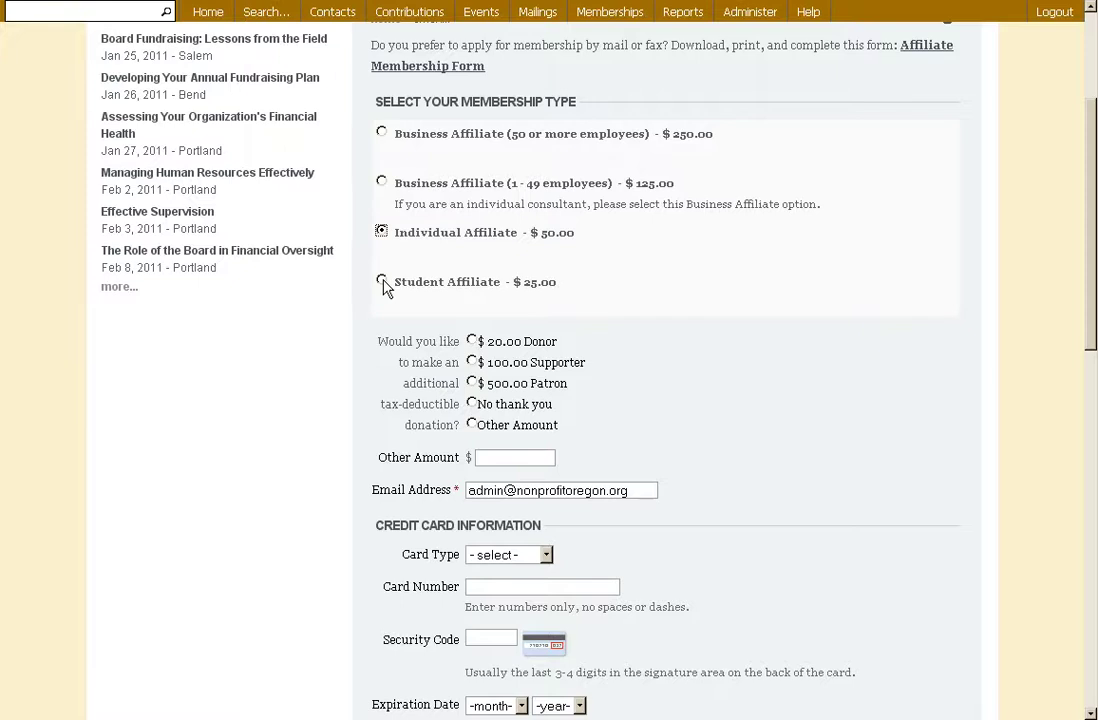
click(382, 282)
click(381, 234)
click(382, 184)
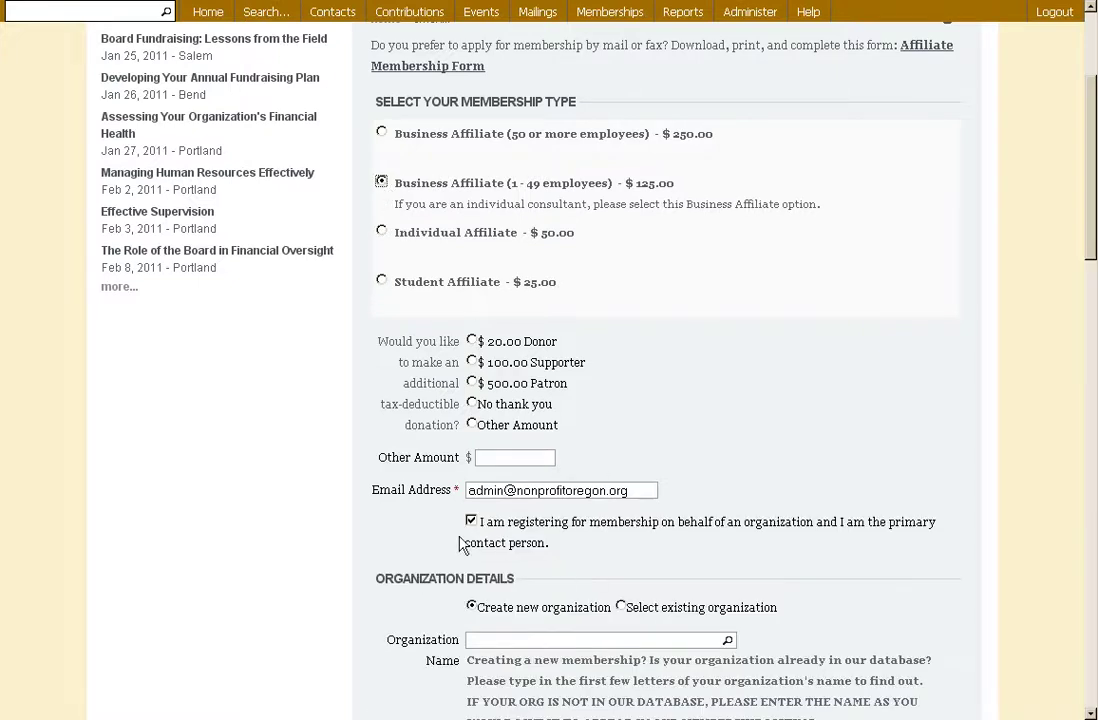
scroll(883, 425, down, 10)
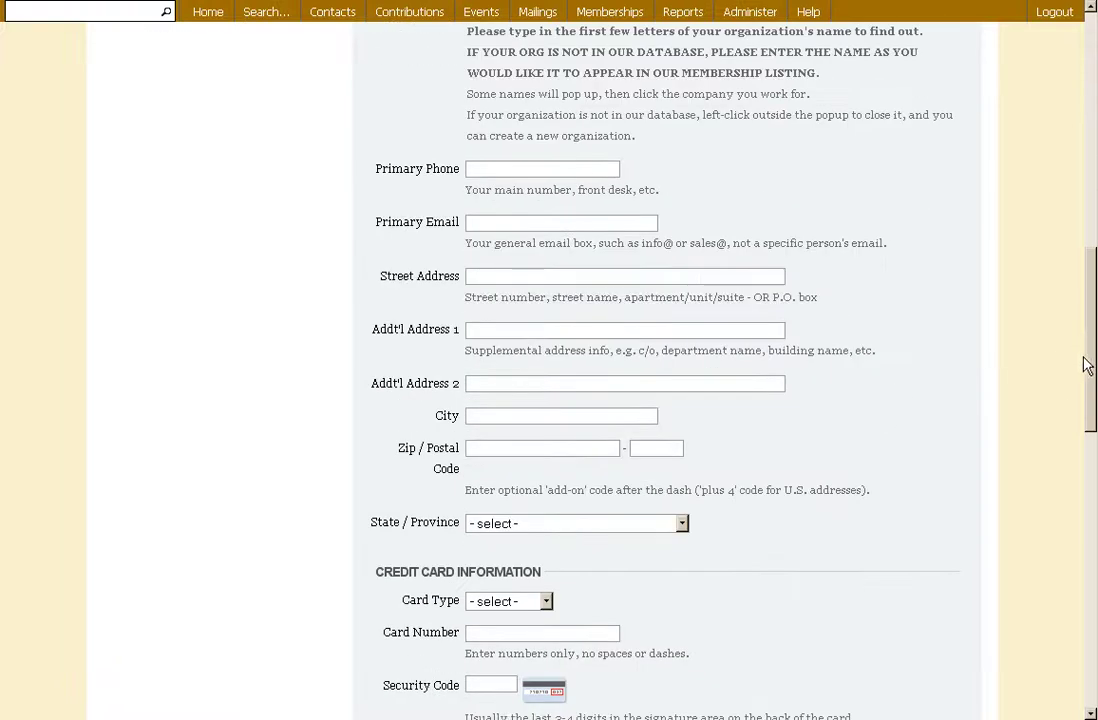
Scroll through the affiliate membership form before moving to the Consulting & Services Directory
drag(1086, 355, 1088, 130)
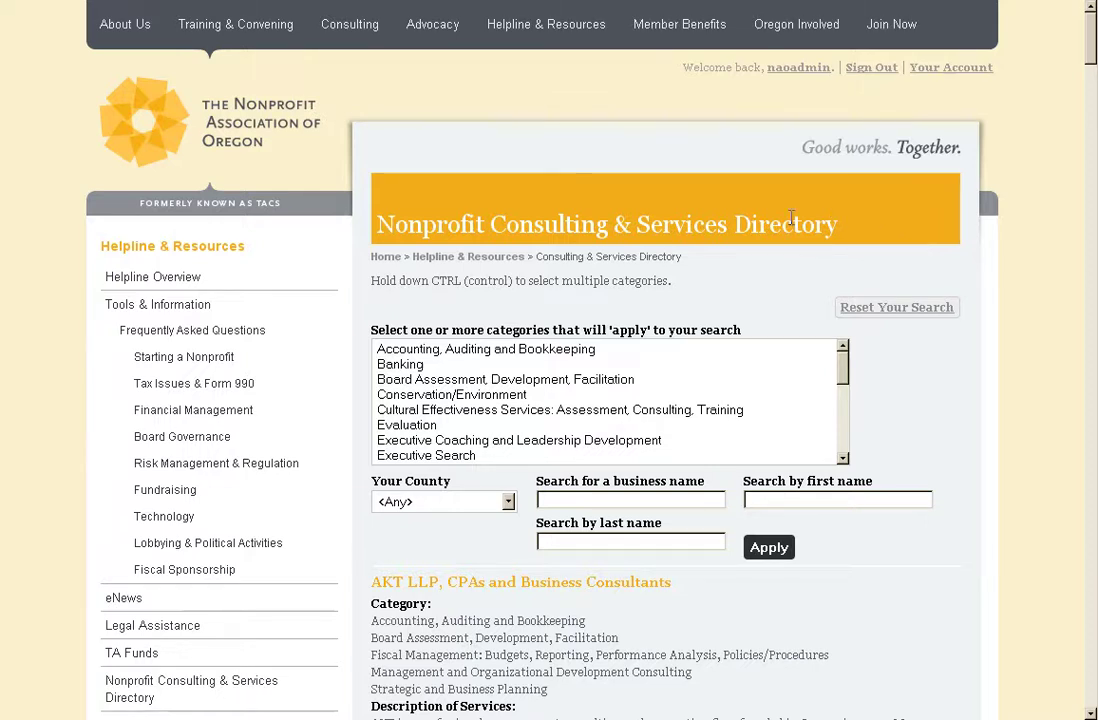
Scroll down the NAO Logo page to see the logo code options
drag(1092, 50, 1048, 34)
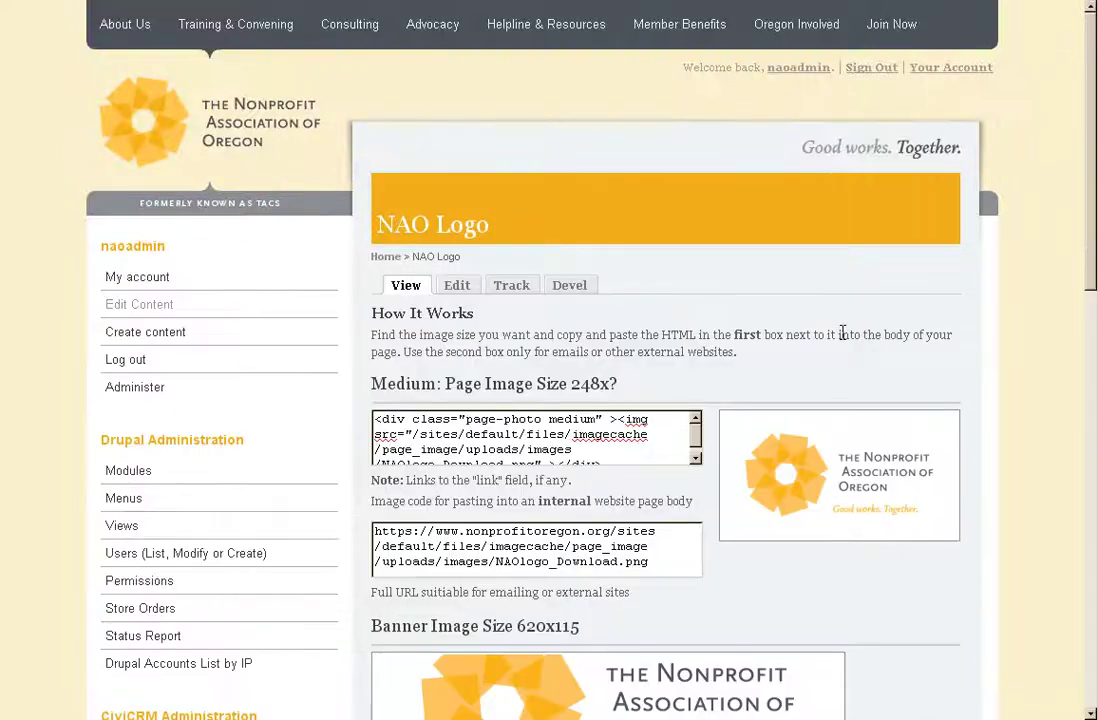
scroll(1047, 327, down, 3)
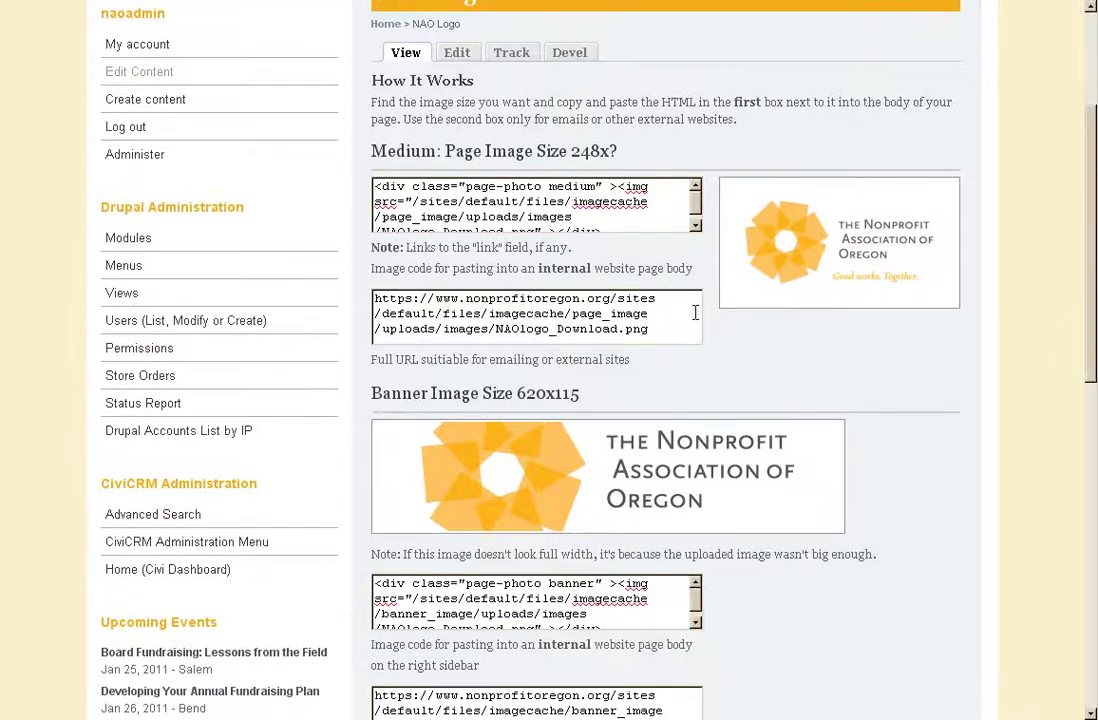
Select all the Medium: Page Image Size logo HTML, then scroll toward the Banner section
scroll(716, 344, up, 1)
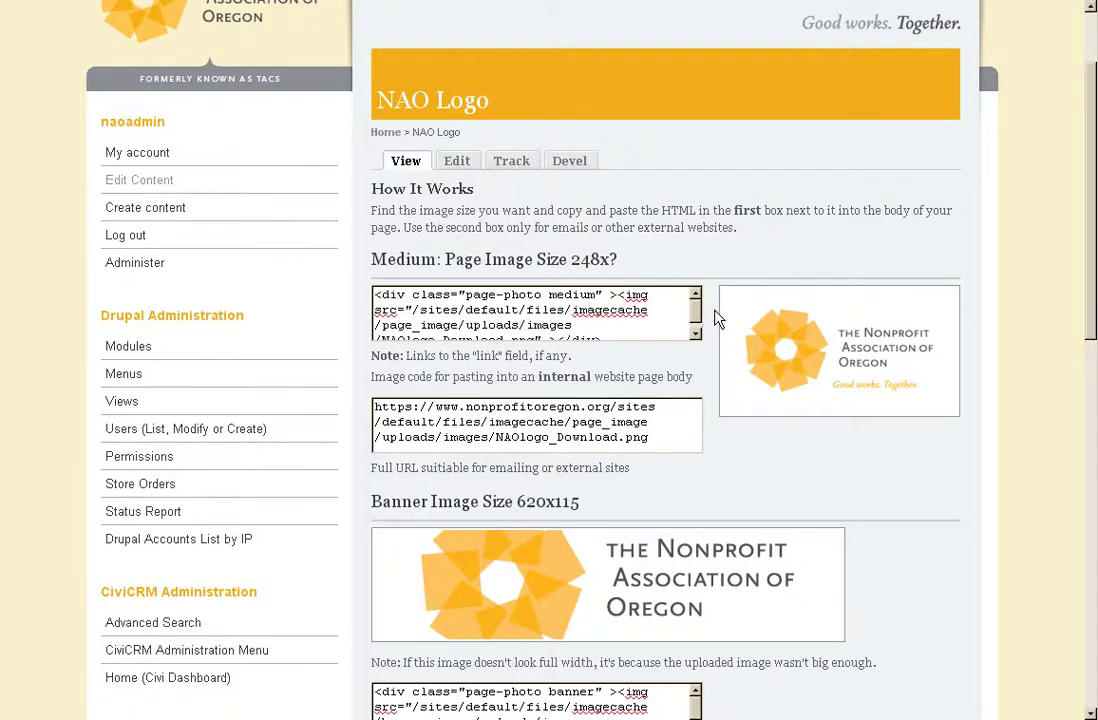
click(400, 297)
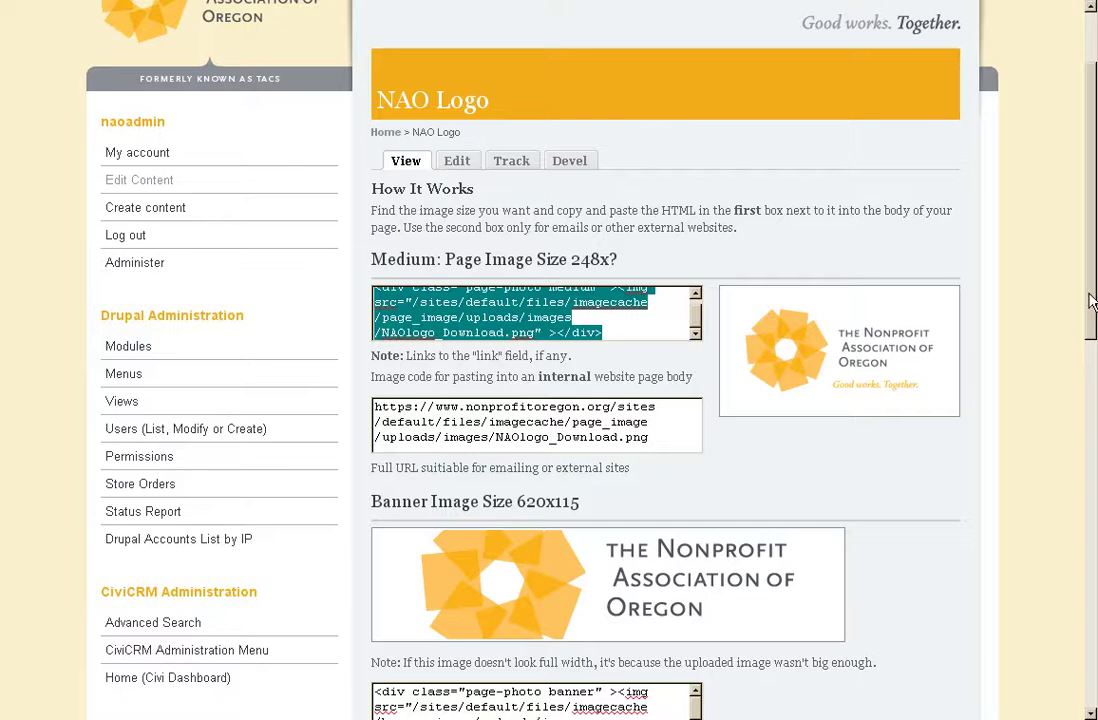
drag(1090, 302, 1061, 372)
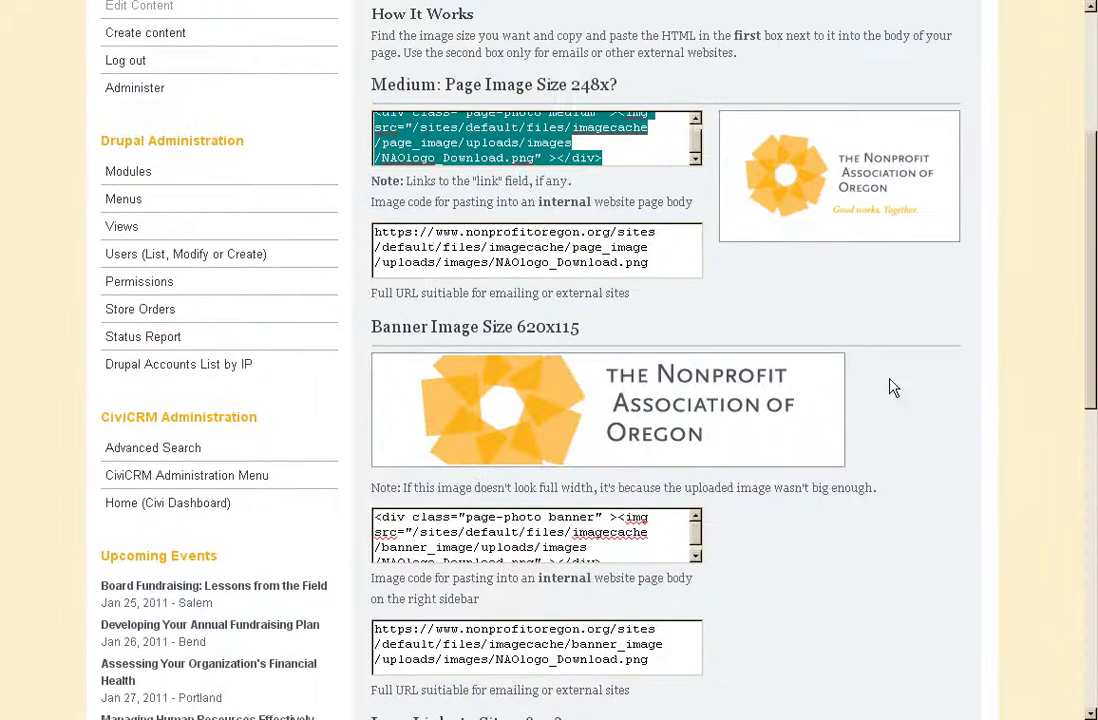